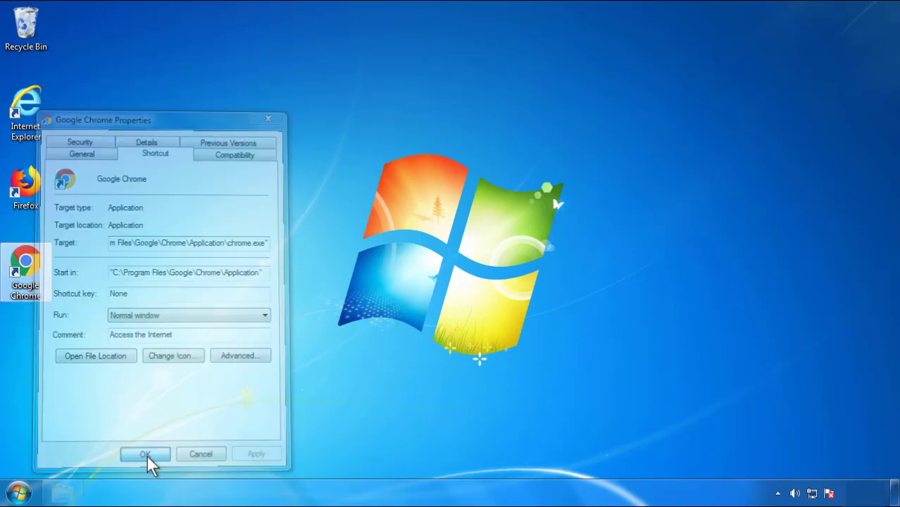
# Step: Close the Google Chrome shortcut properties and bring up the Start menu
pyautogui.click(19, 493)
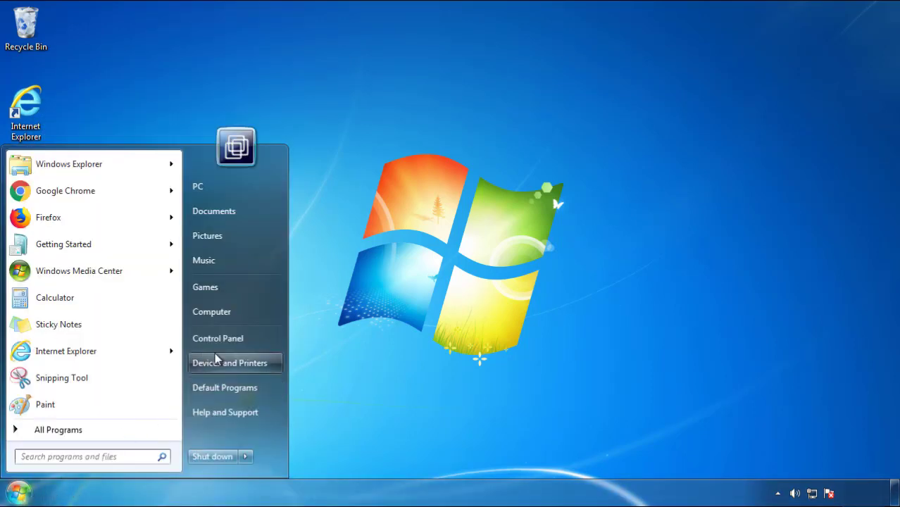
# Step: Open Programs and Features from Control Panel and sort programs by newest install date
pyautogui.click(225, 331)
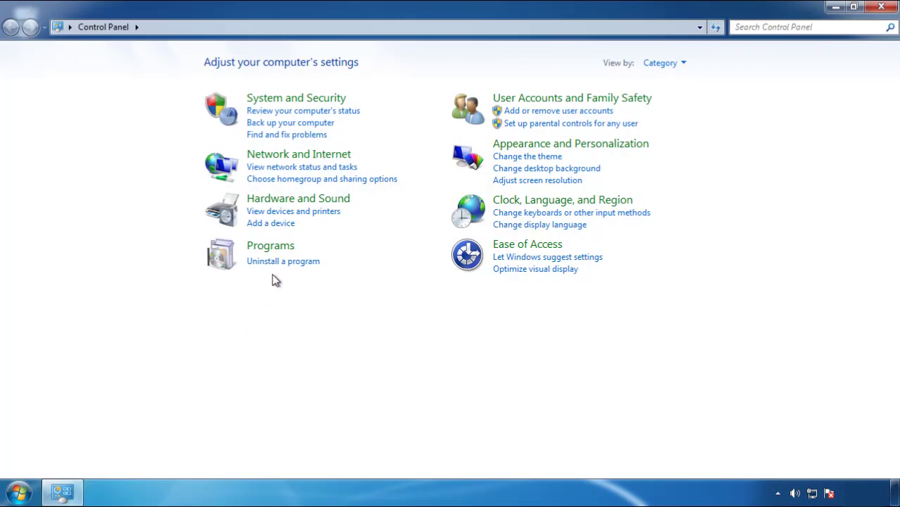
pyautogui.click(280, 263)
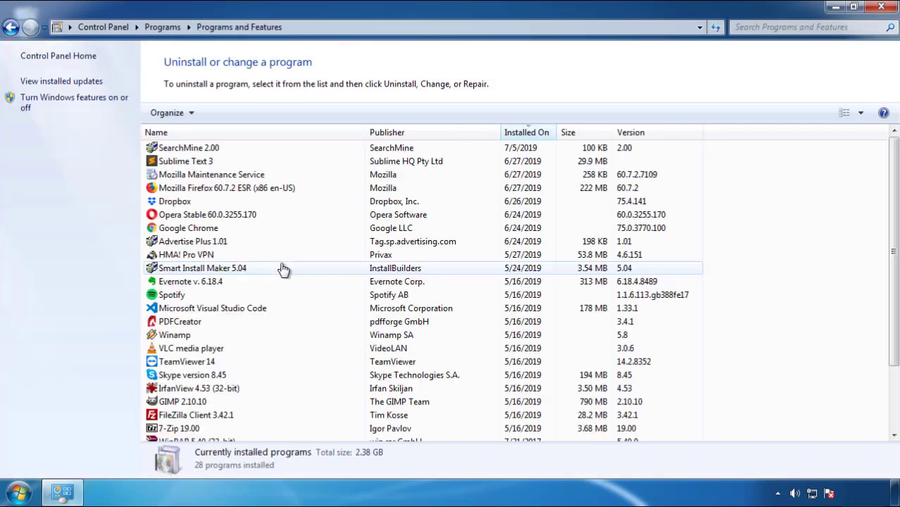
pyautogui.click(527, 134)
pyautogui.click(524, 135)
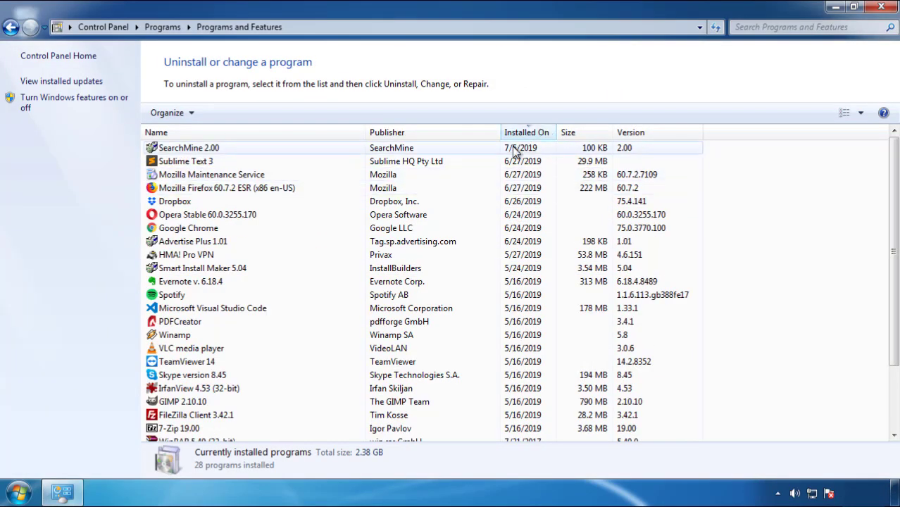
# Step: Uninstall SearchMine 2.00 and finish its uninstall wizard
pyautogui.click(189, 150)
pyautogui.click(225, 114)
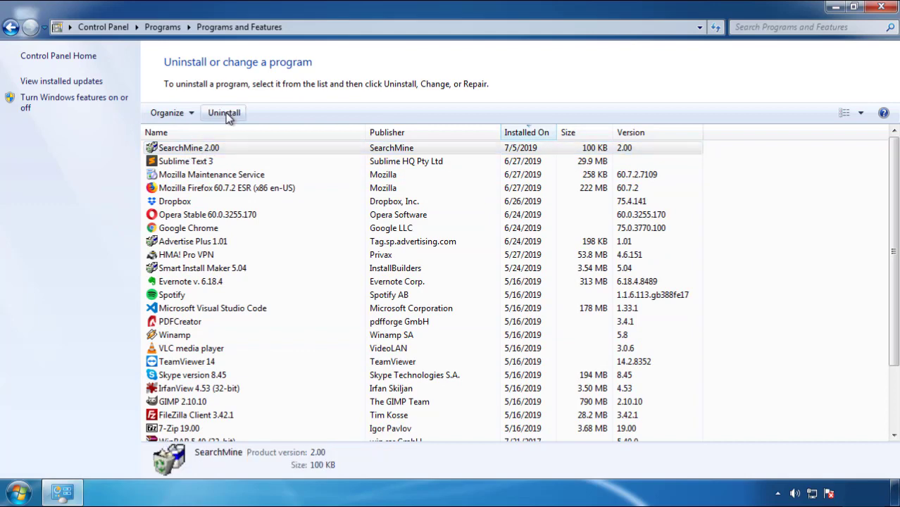
pyautogui.click(522, 371)
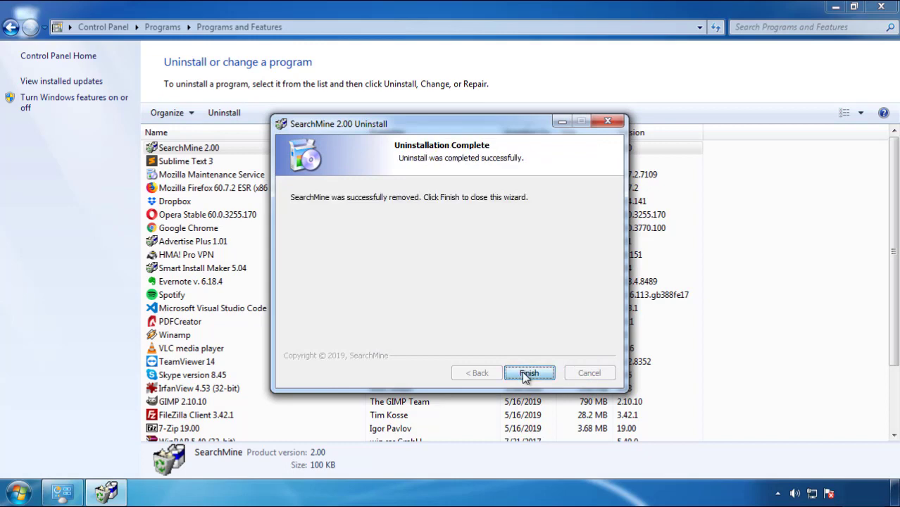
pyautogui.click(522, 371)
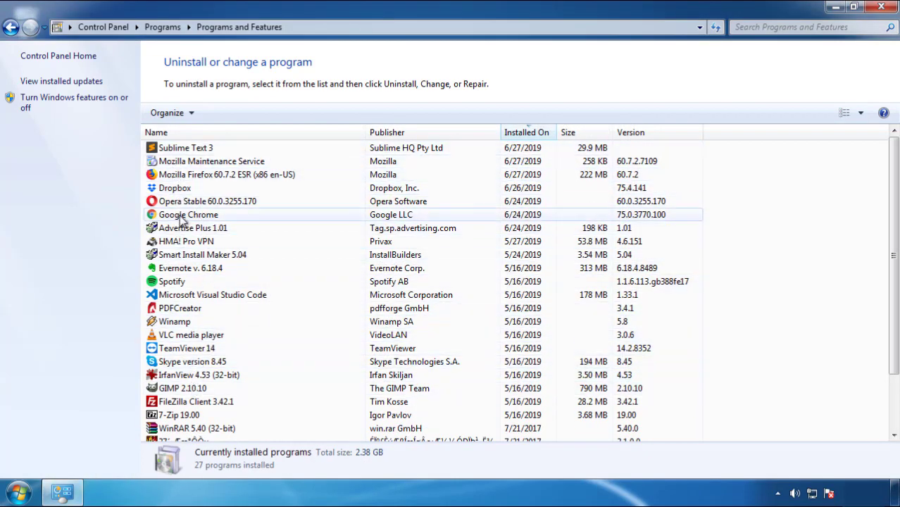
# Step: Close Programs and Features and restart Windows, choosing Safe Mode from the boot options
pyautogui.click(882, 9)
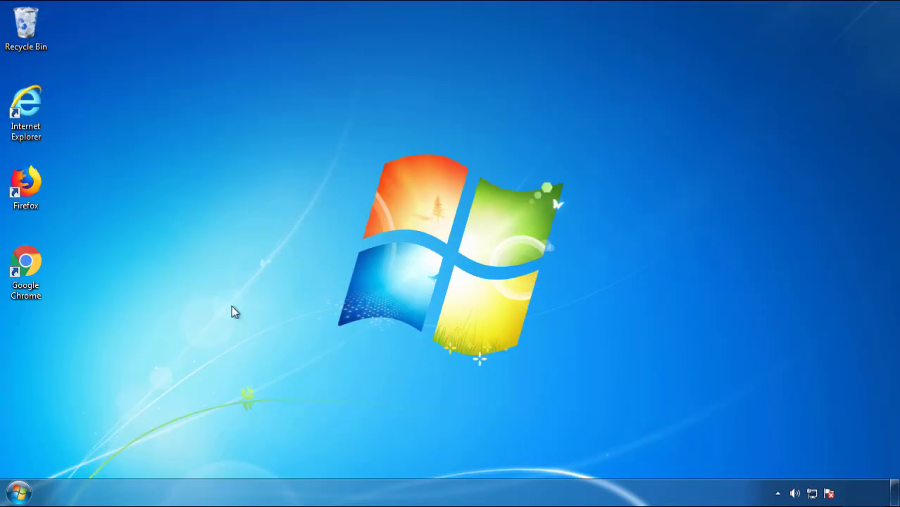
pyautogui.click(17, 494)
pyautogui.moveTo(245, 458)
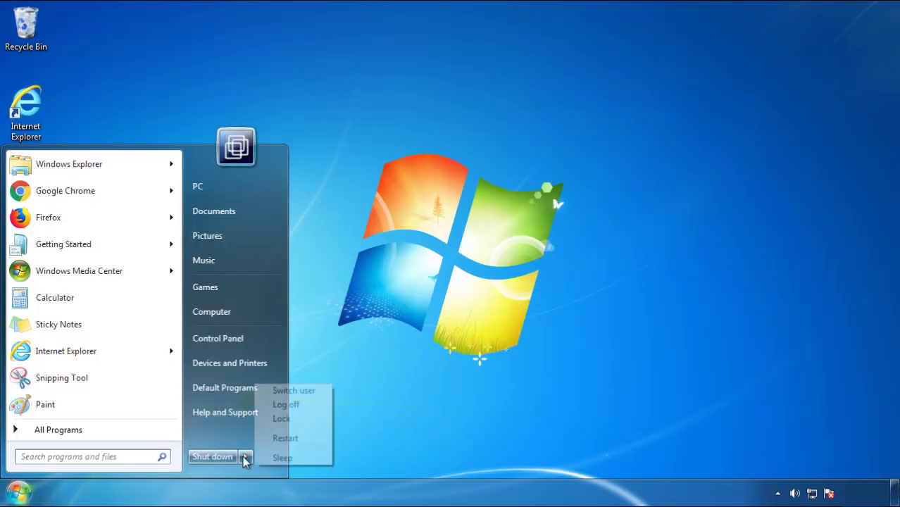
pyautogui.click(468, 384)
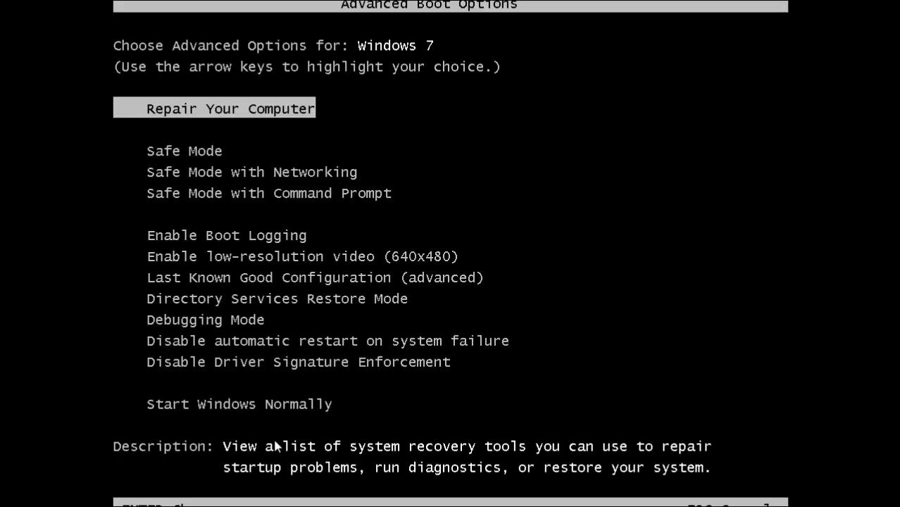
pyautogui.press('Down')
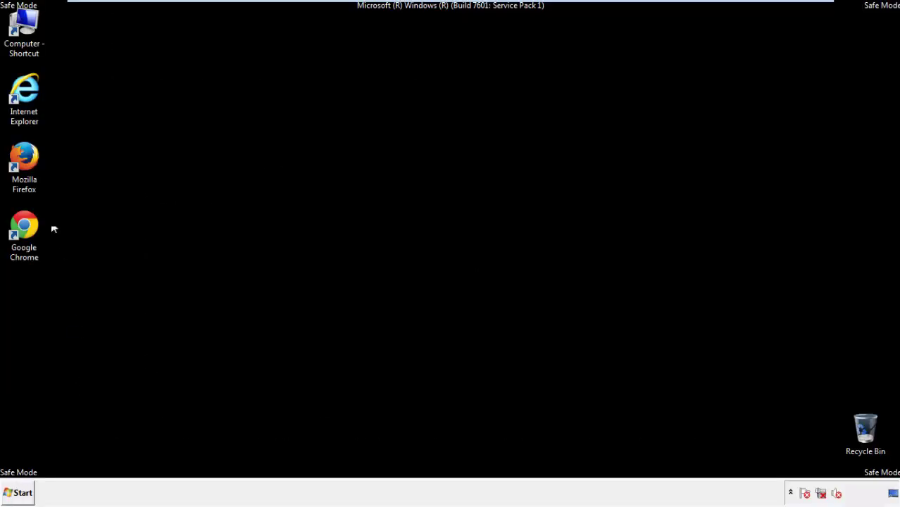
# Step: Launch Firefox, decline the default-browser prompt, and keep the menu bar visible
pyautogui.doubleClick(32, 162)
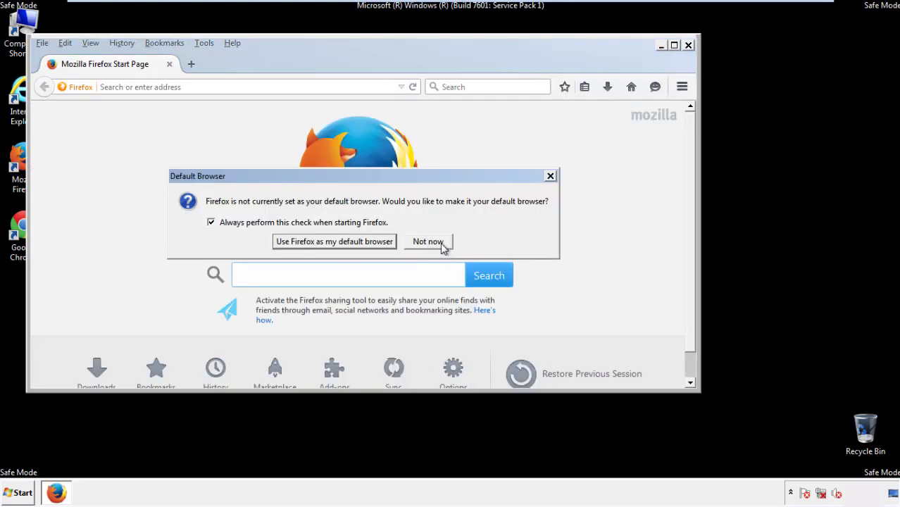
pyautogui.click(430, 241)
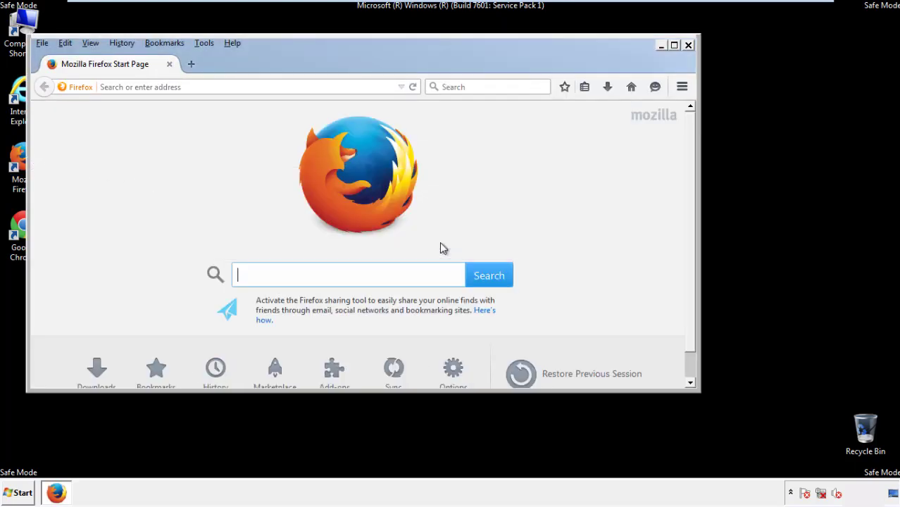
pyautogui.rightClick(277, 62)
pyautogui.click(300, 110)
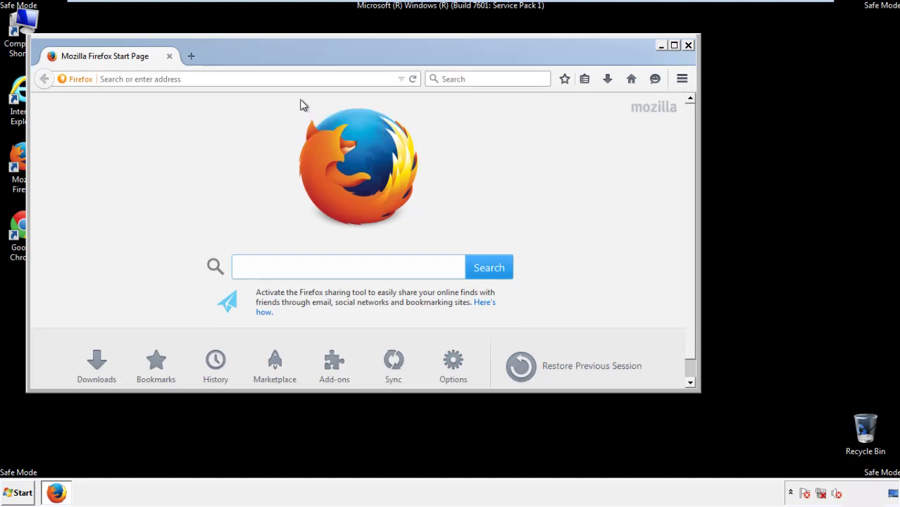
pyautogui.rightClick(284, 60)
pyautogui.click(294, 109)
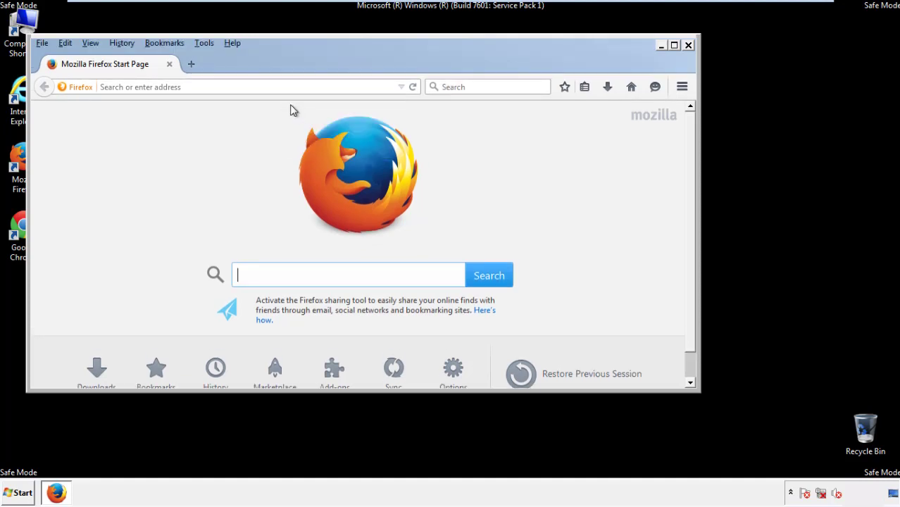
# Step: Clear Firefox's recent history for the Everything time range, with all data types selected
pyautogui.click(129, 46)
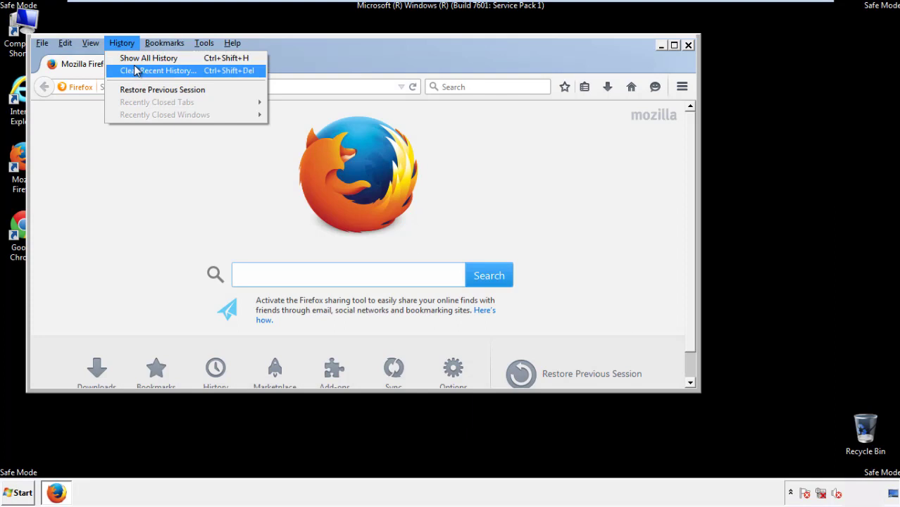
pyautogui.click(136, 70)
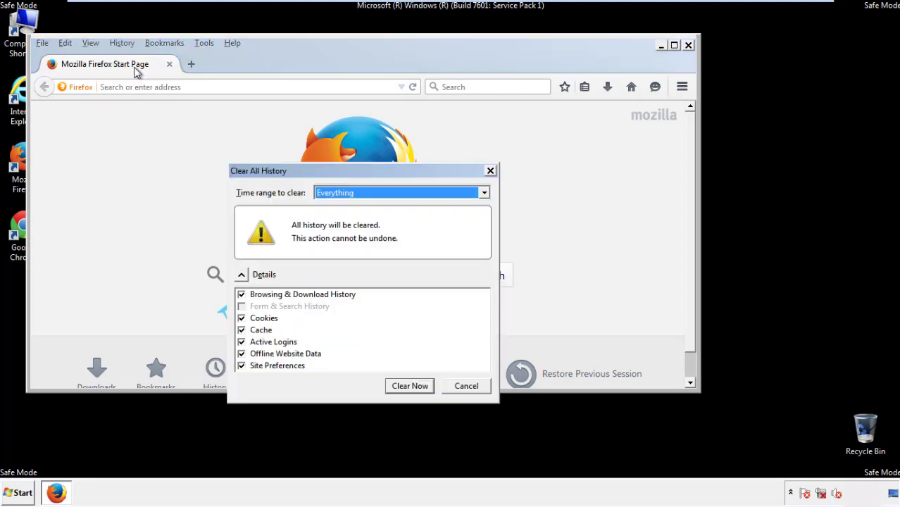
pyautogui.click(334, 193)
pyautogui.click(337, 263)
pyautogui.click(242, 354)
pyautogui.click(241, 354)
pyautogui.click(241, 366)
pyautogui.click(242, 366)
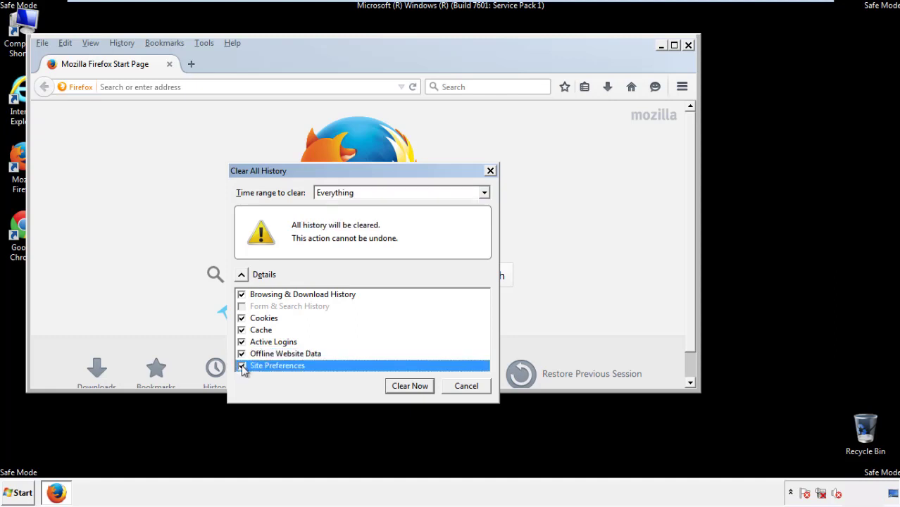
pyautogui.click(409, 388)
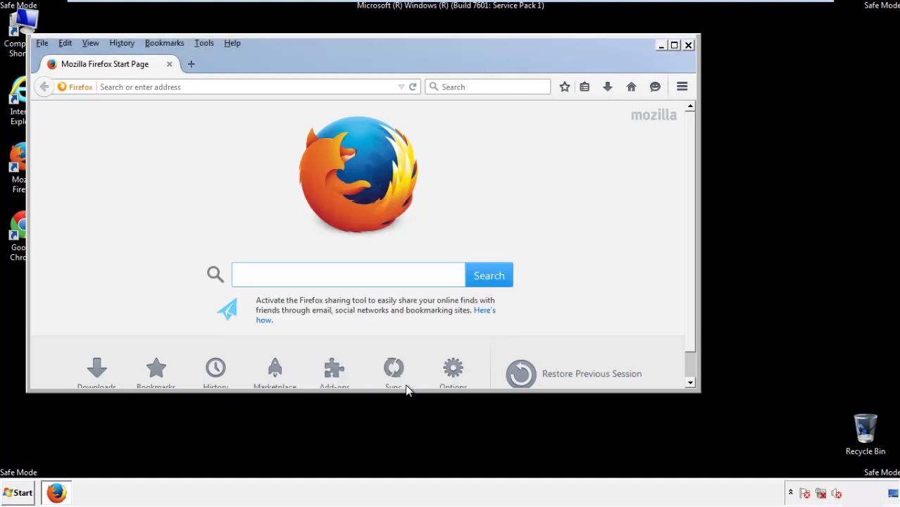
# Step: Refresh Firefox from Troubleshooting Information, decline the default-browser prompt, and close the browser
pyautogui.click(232, 43)
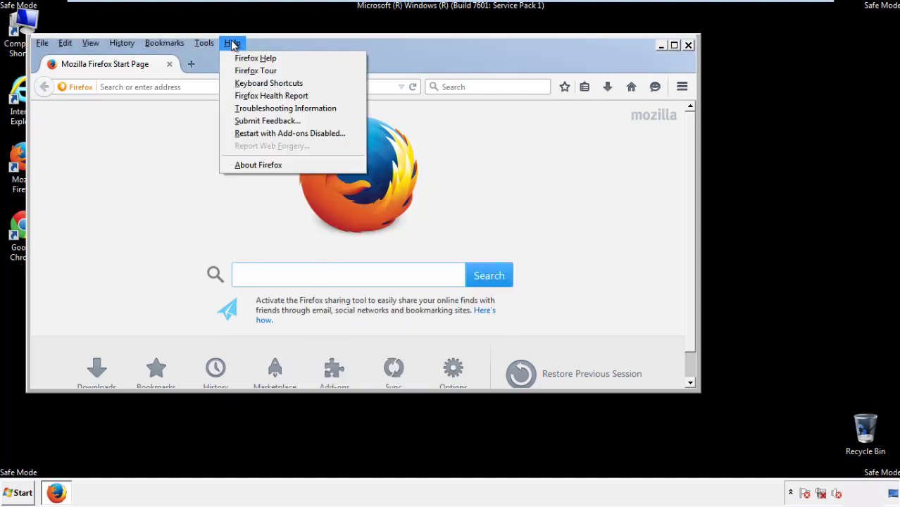
pyautogui.click(260, 108)
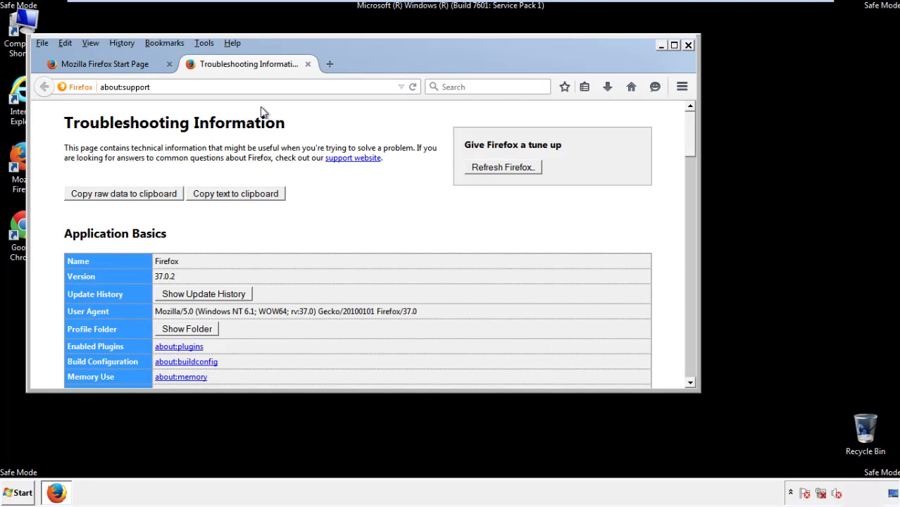
pyautogui.click(522, 172)
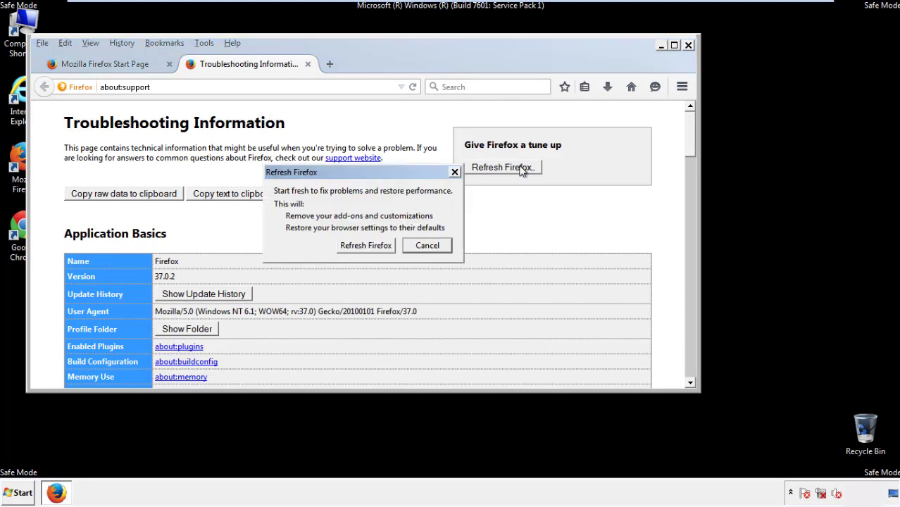
pyautogui.click(365, 245)
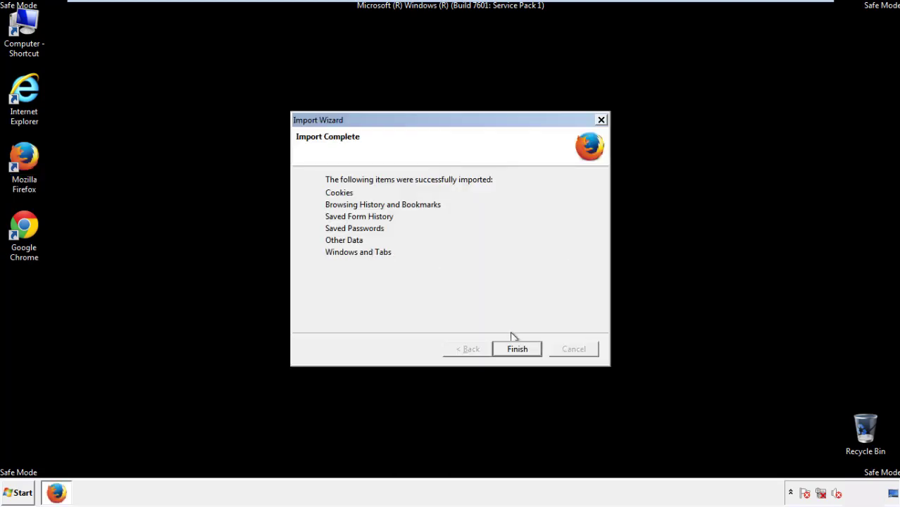
pyautogui.click(518, 349)
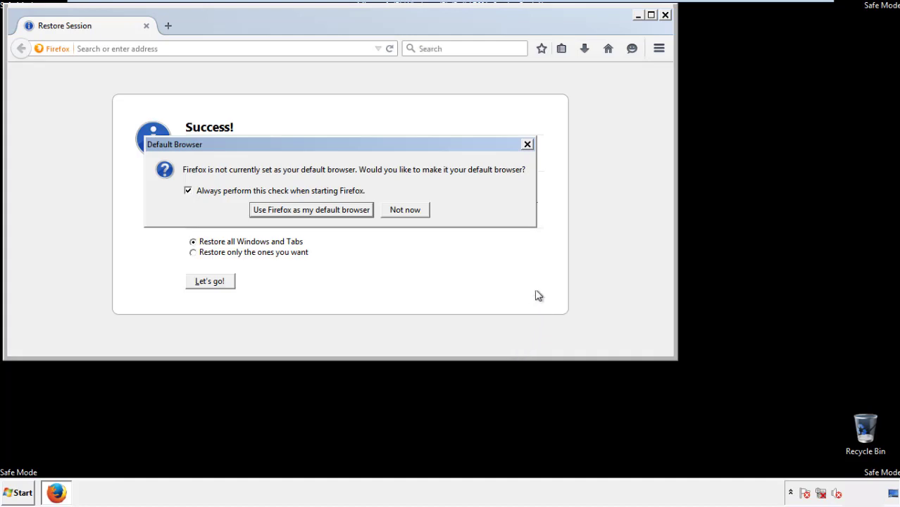
pyautogui.click(407, 211)
pyautogui.click(665, 15)
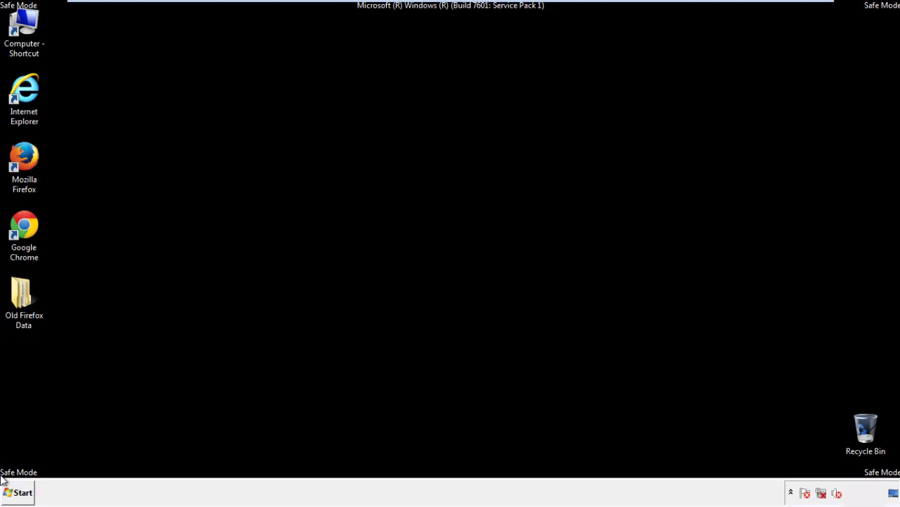
# Step: Launch Chrome, dismiss the default-browser prompt, and open Clear browsing data from History
pyautogui.click(22, 225)
pyautogui.doubleClick(22, 226)
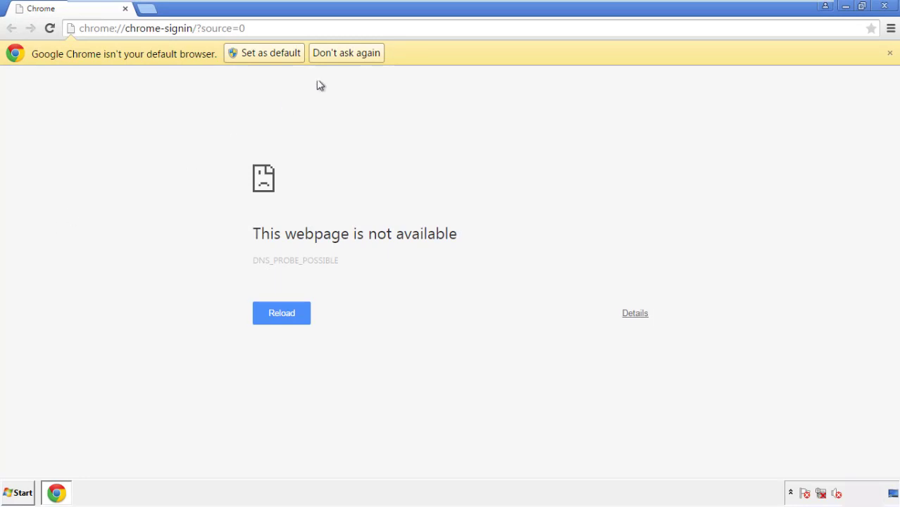
pyautogui.click(347, 54)
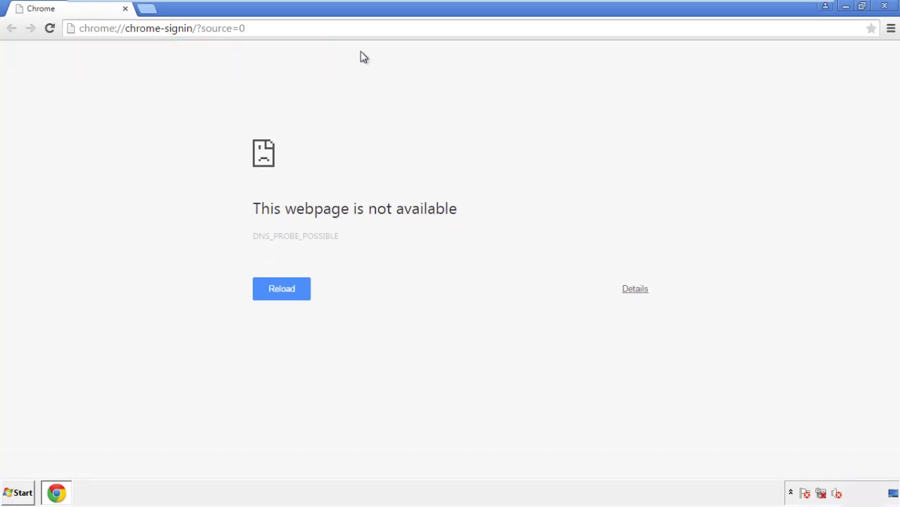
pyautogui.click(891, 30)
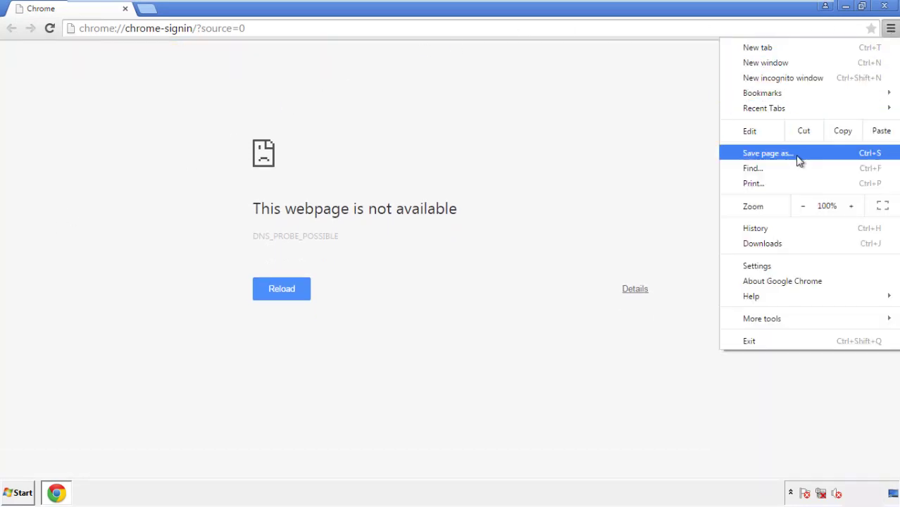
pyautogui.click(762, 266)
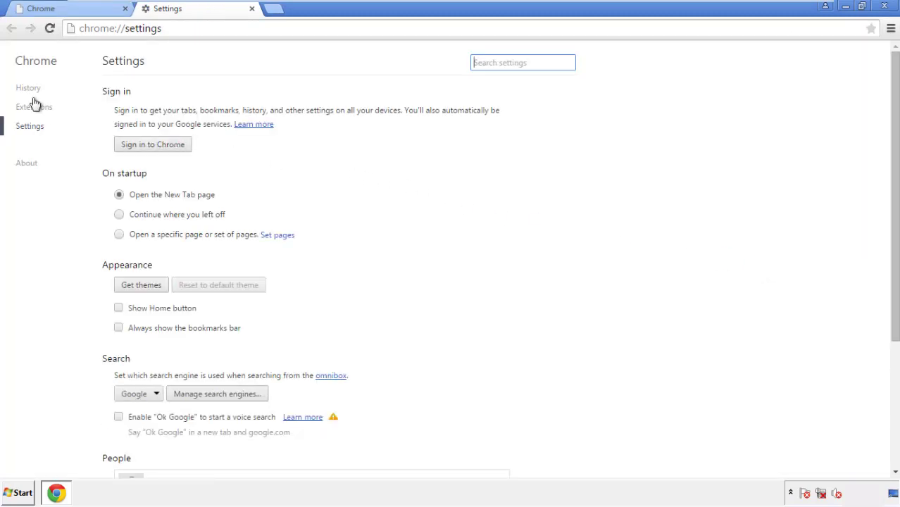
pyautogui.click(31, 90)
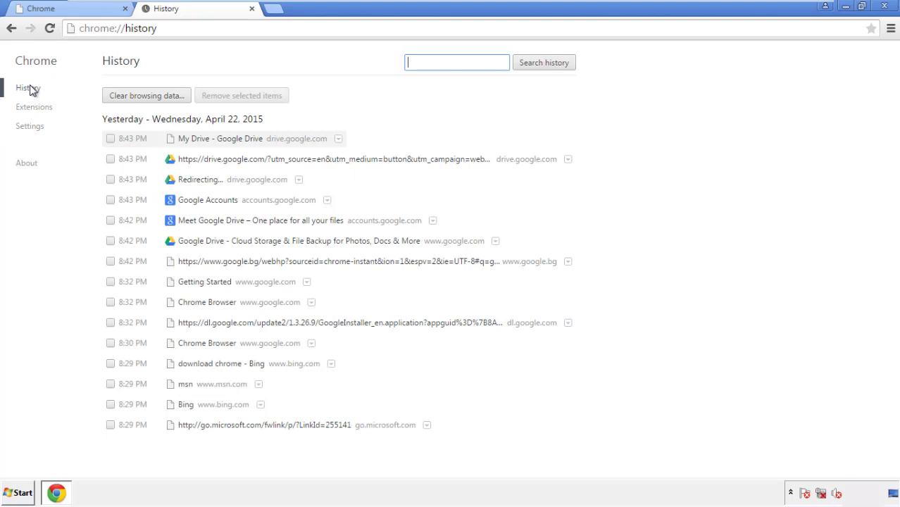
pyautogui.click(135, 98)
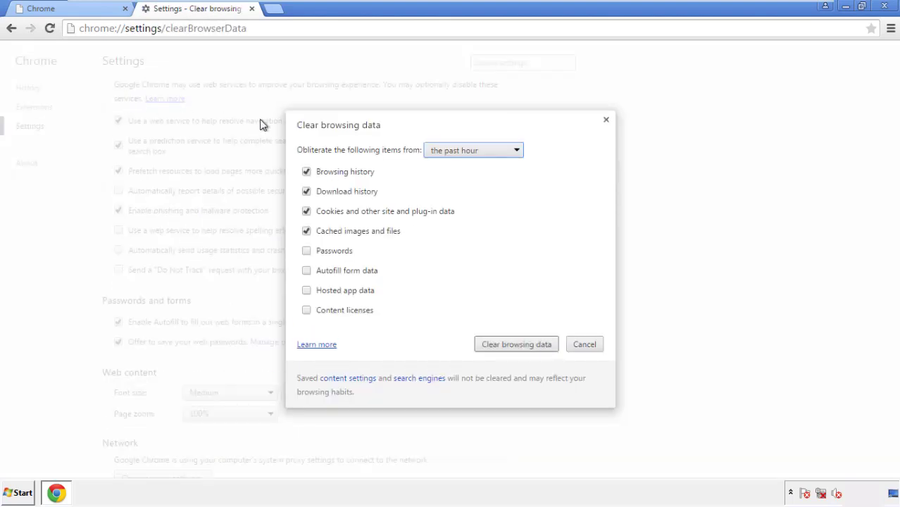
# Step: Clear Chrome data from the beginning of time, with Autofill form data included
pyautogui.click(452, 152)
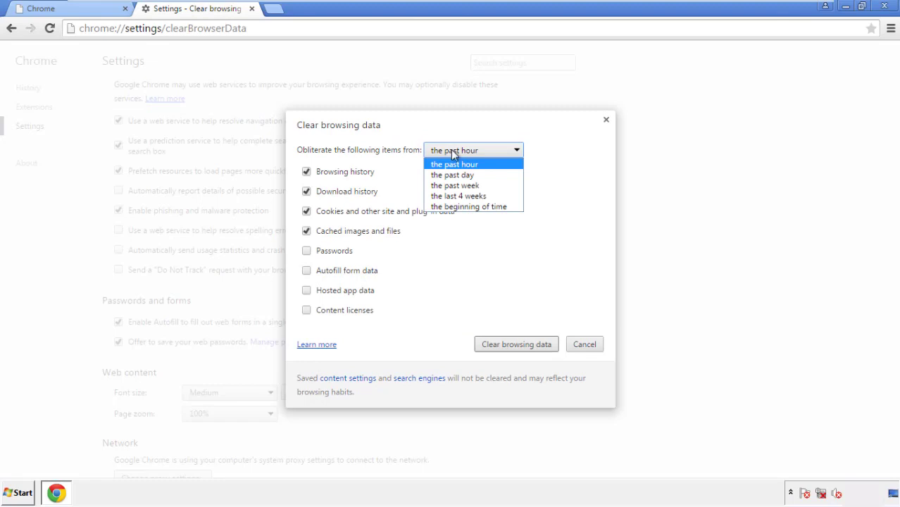
pyautogui.click(451, 209)
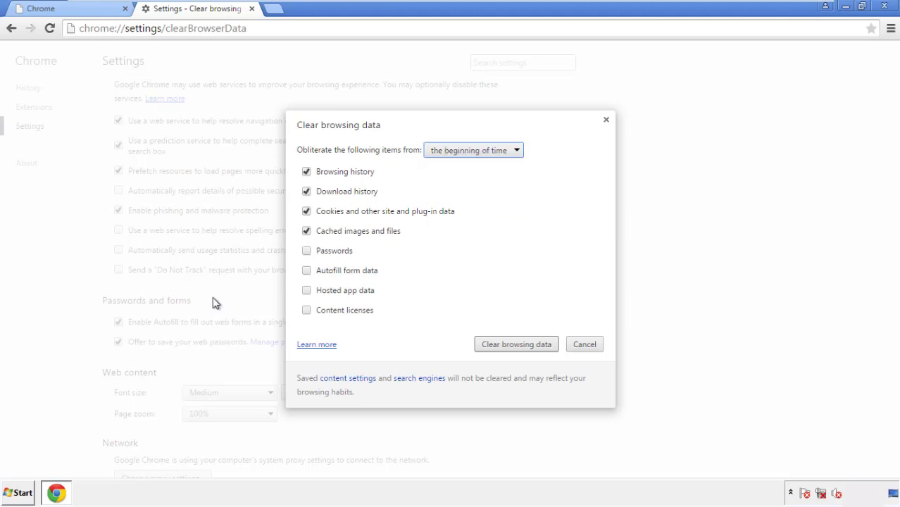
pyautogui.click(310, 273)
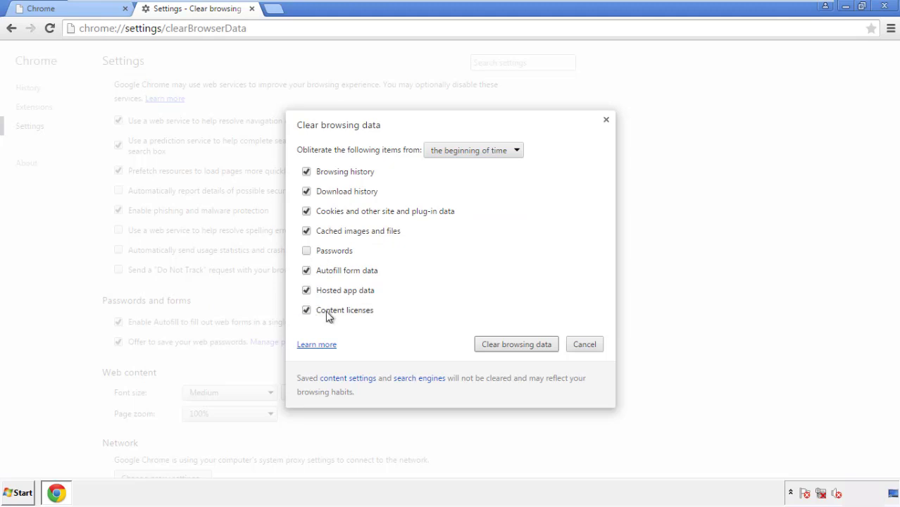
pyautogui.click(504, 347)
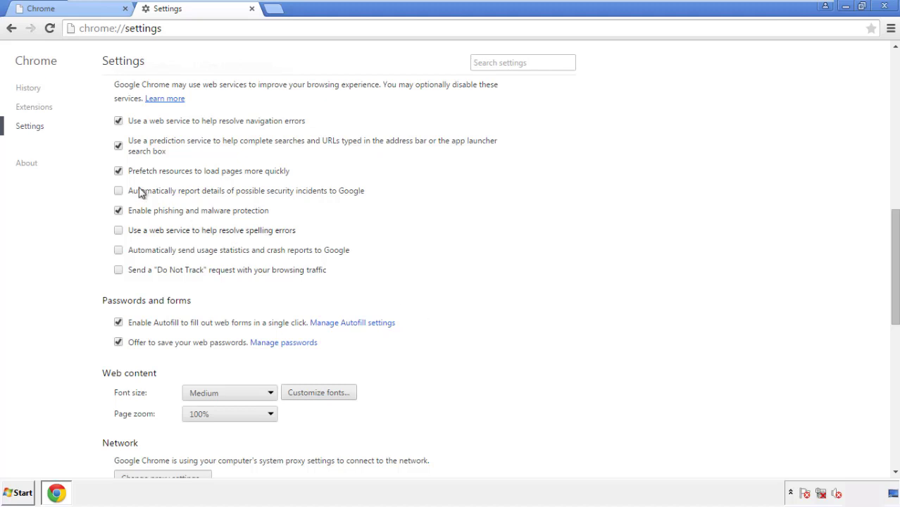
# Step: Reset Chrome's settings to their defaults and close the browser
pyautogui.moveTo(895, 224); pyautogui.dragTo(881, 392)
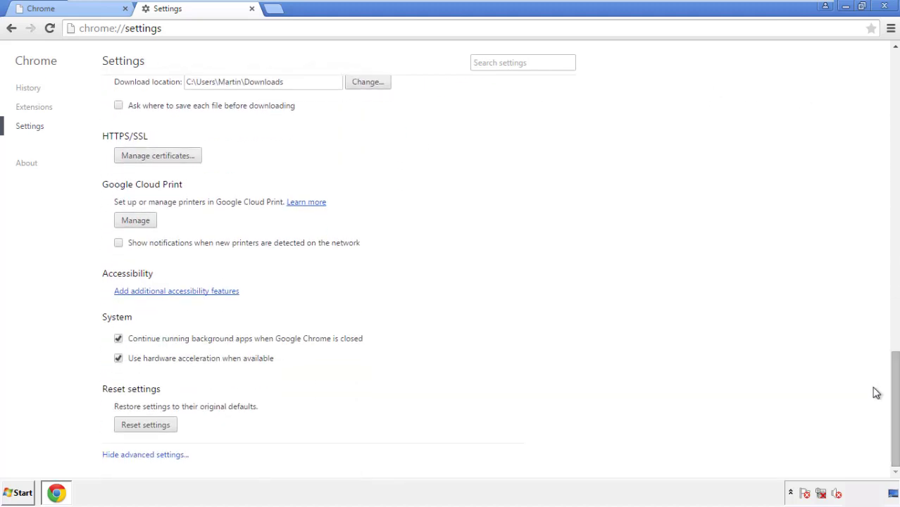
pyautogui.click(170, 428)
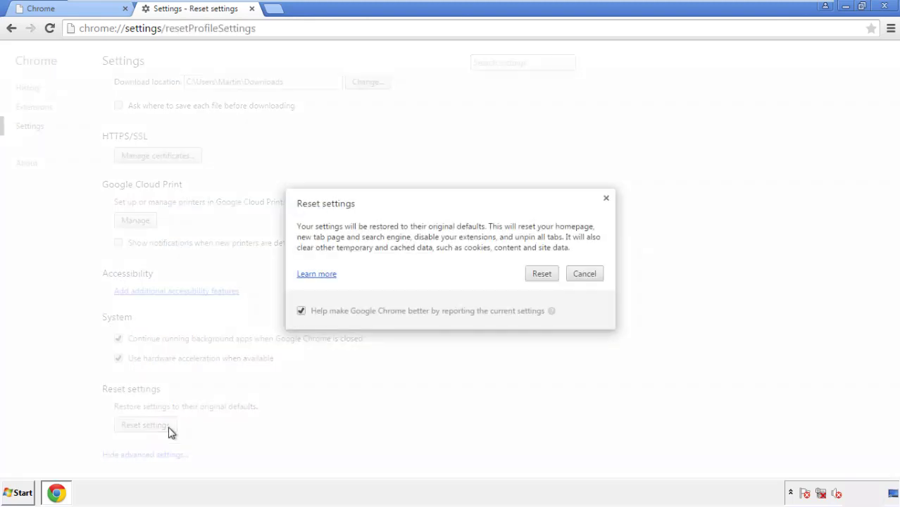
pyautogui.click(543, 273)
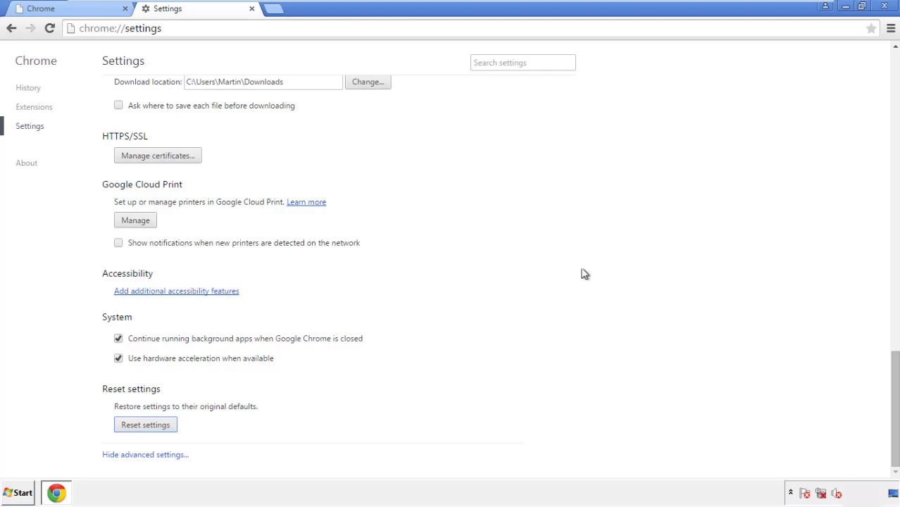
pyautogui.click(884, 6)
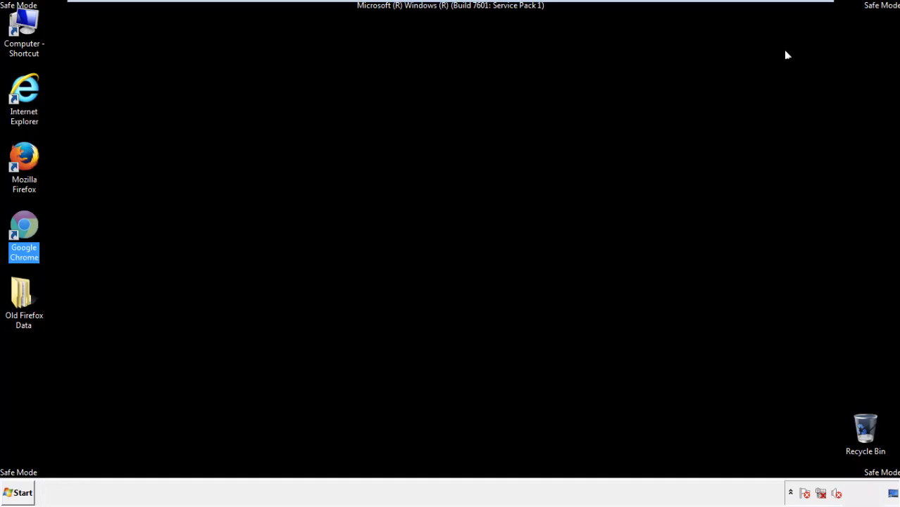
# Step: Deselect the Chrome icon and launch Mozilla Firefox from the desktop
pyautogui.click(485, 228)
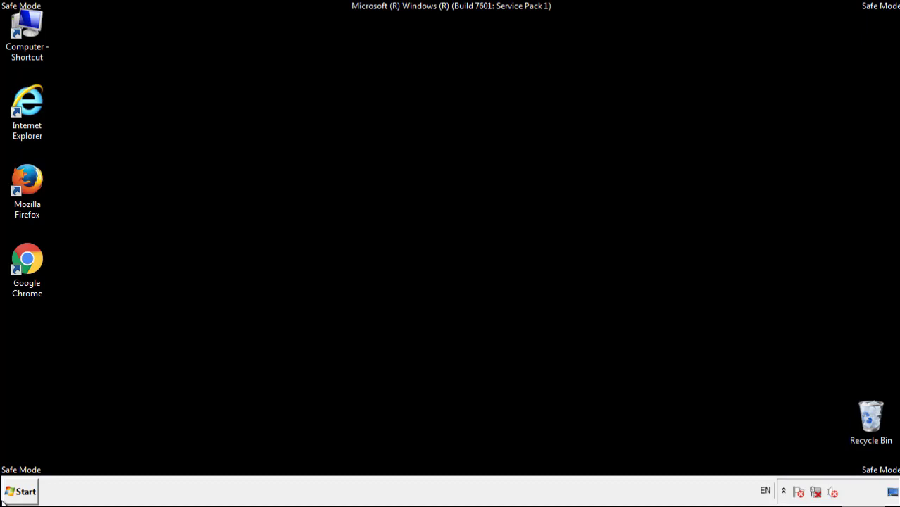
pyautogui.doubleClick(35, 176)
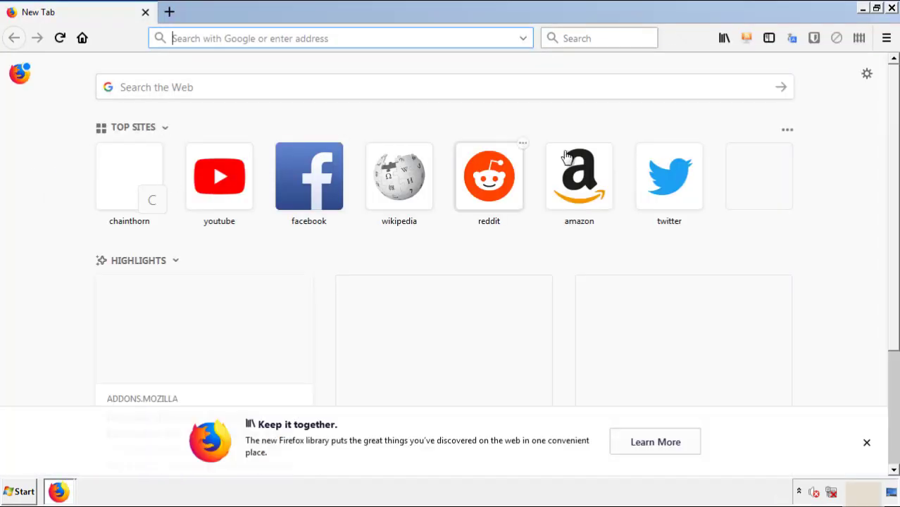
# Step: Remove the Search Mine extension in Firefox Add-ons, close Firefox, and launch Google Chrome
pyautogui.click(888, 39)
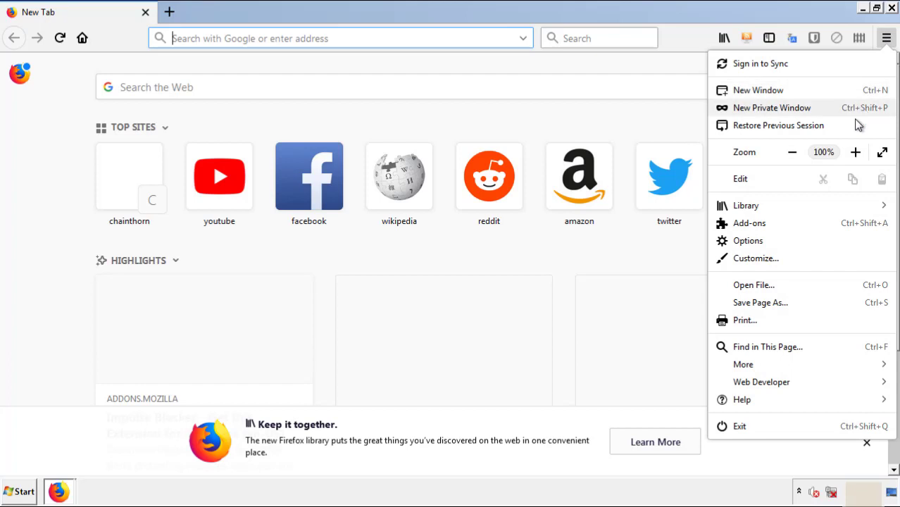
pyautogui.click(831, 230)
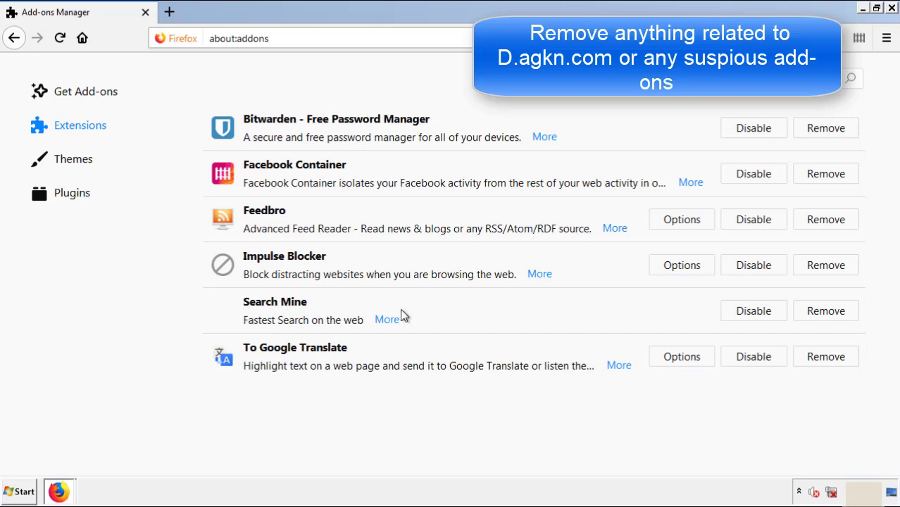
pyautogui.click(821, 319)
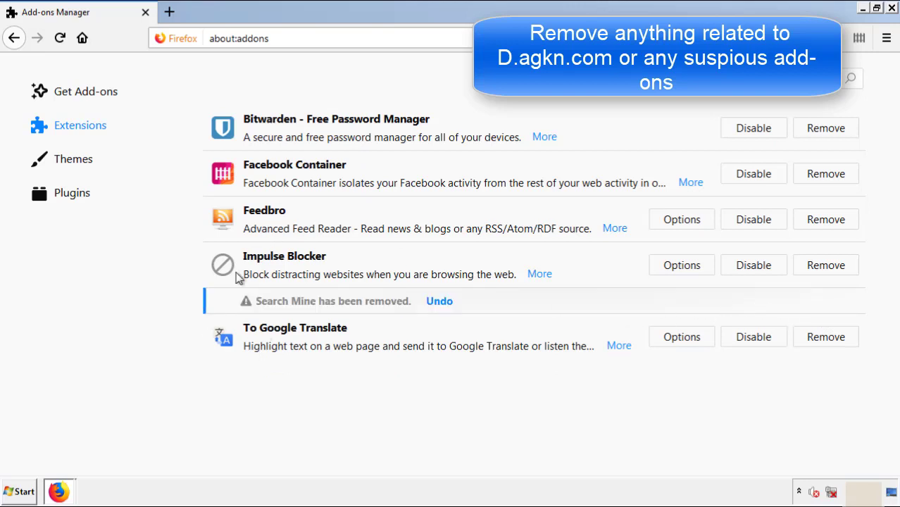
pyautogui.click(892, 9)
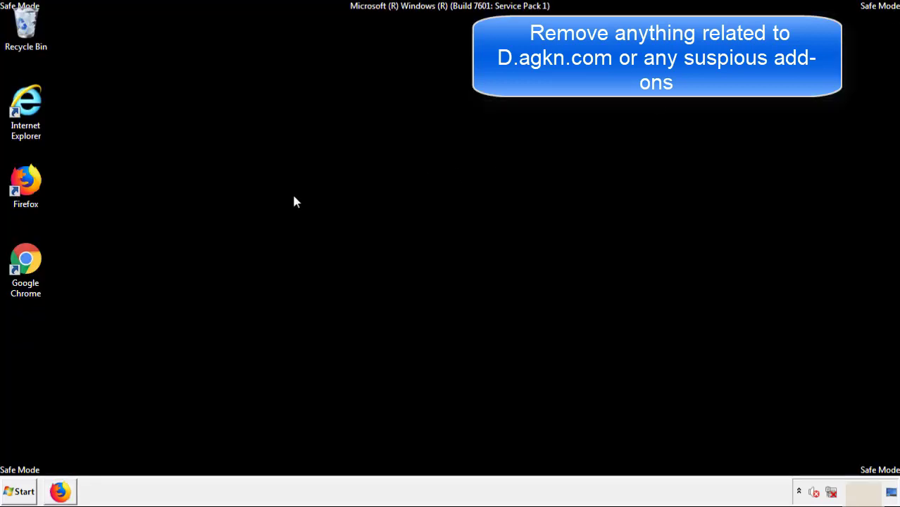
pyautogui.doubleClick(25, 275)
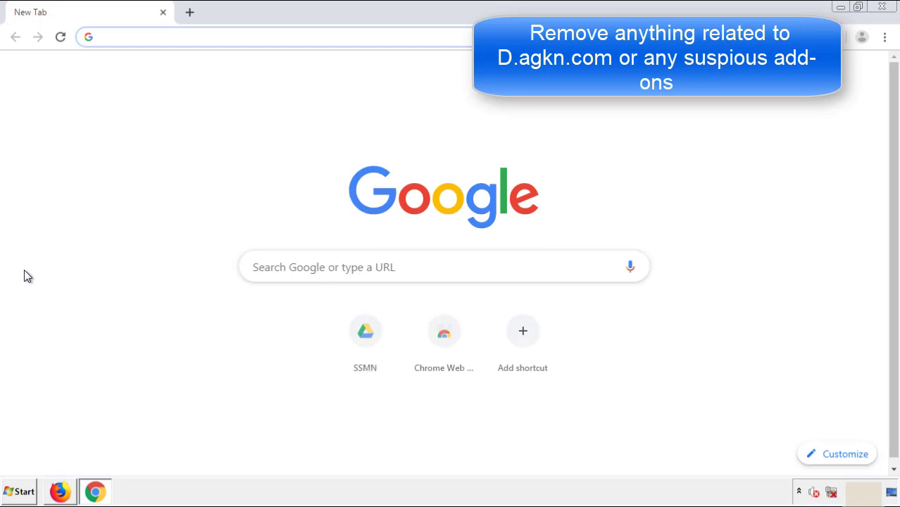
# Step: Remove and confirm deleting the Search Mine extension in Chrome's Extensions list, close Chrome, and open Start
pyautogui.click(885, 37)
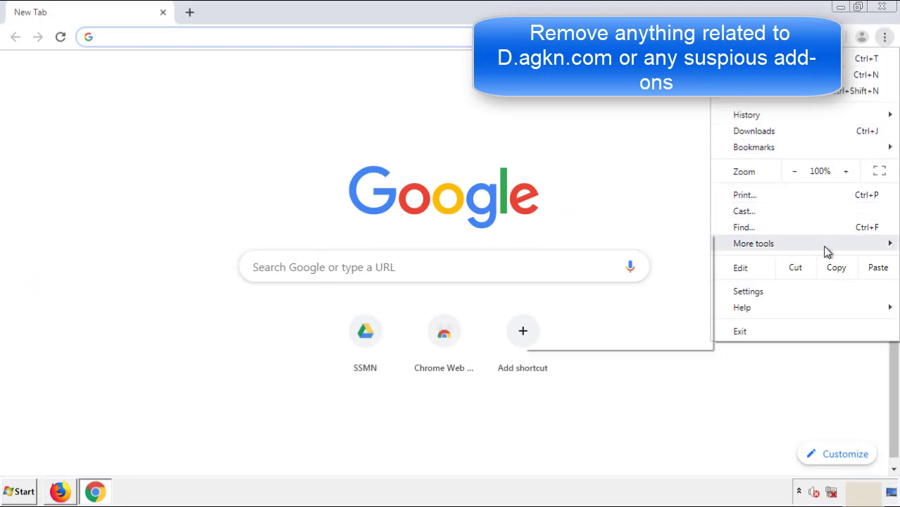
pyautogui.moveTo(810, 247)
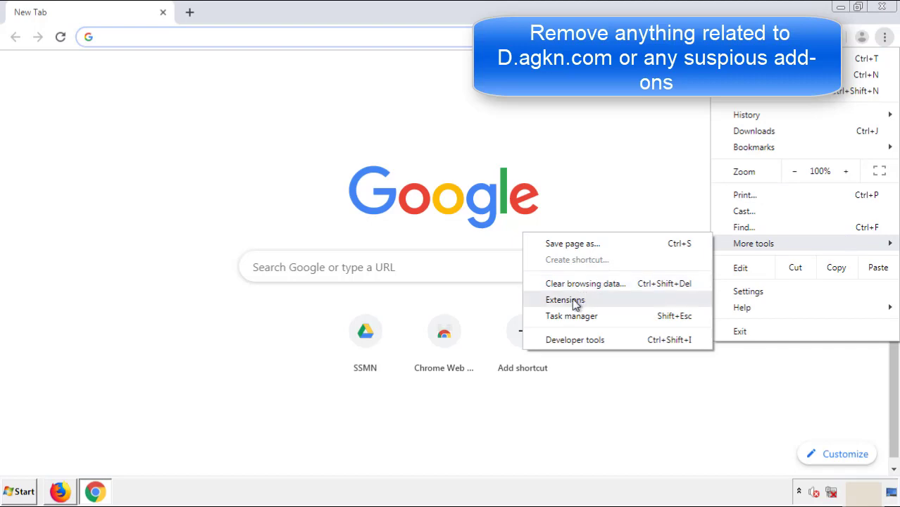
pyautogui.click(572, 300)
pyautogui.scroll(-7, 255, 235)
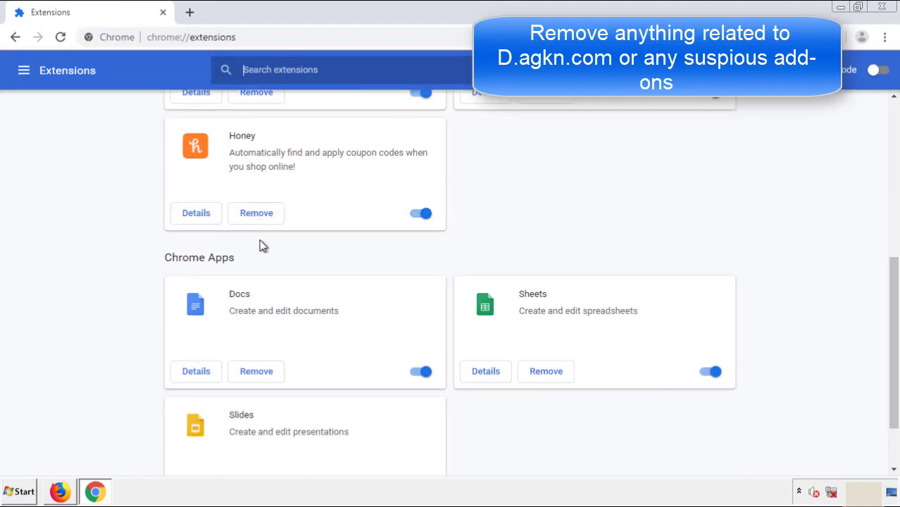
pyautogui.scroll(8, 340, 258)
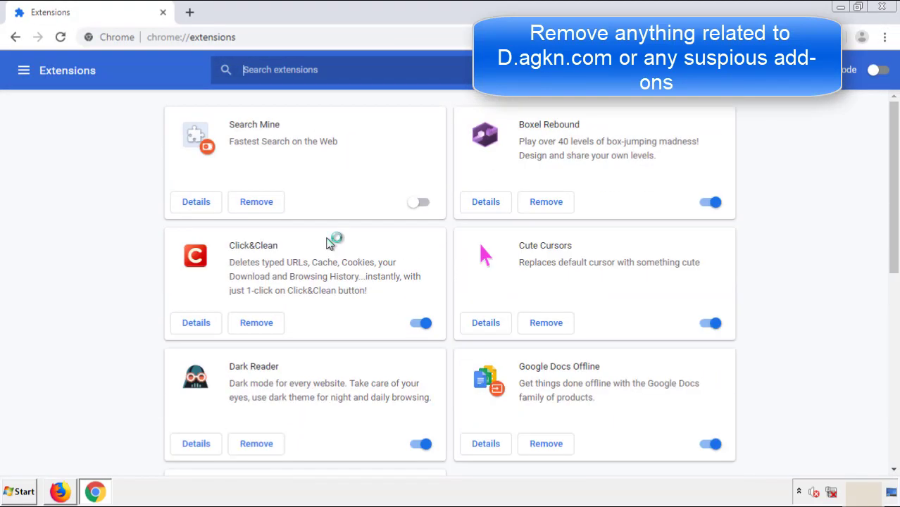
pyautogui.click(256, 204)
pyautogui.click(507, 112)
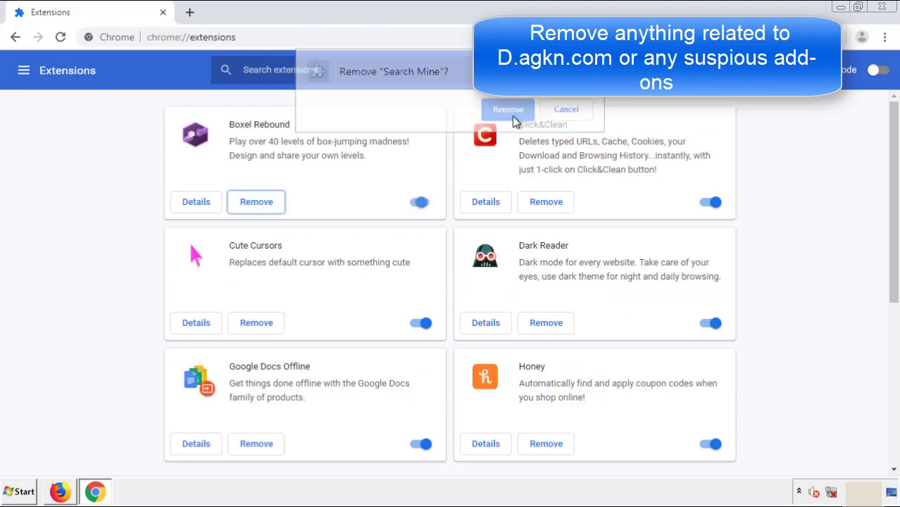
pyautogui.click(891, 12)
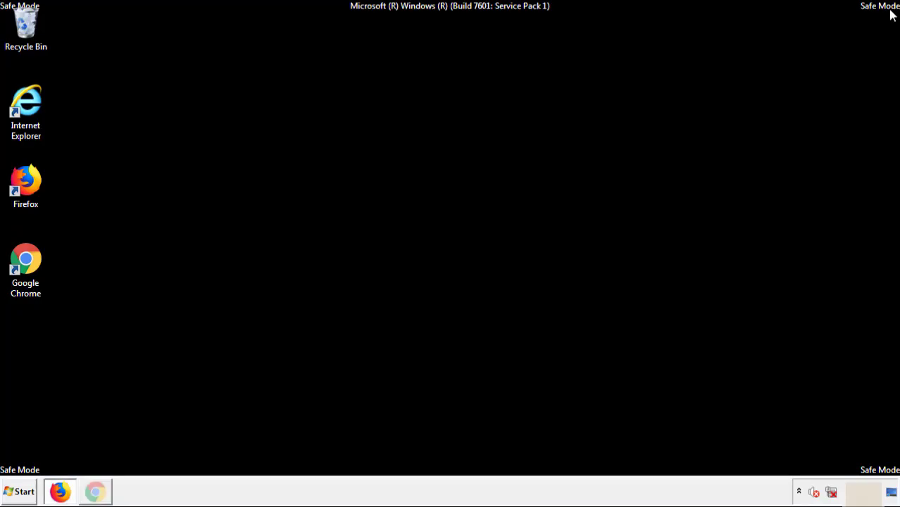
pyautogui.click(26, 496)
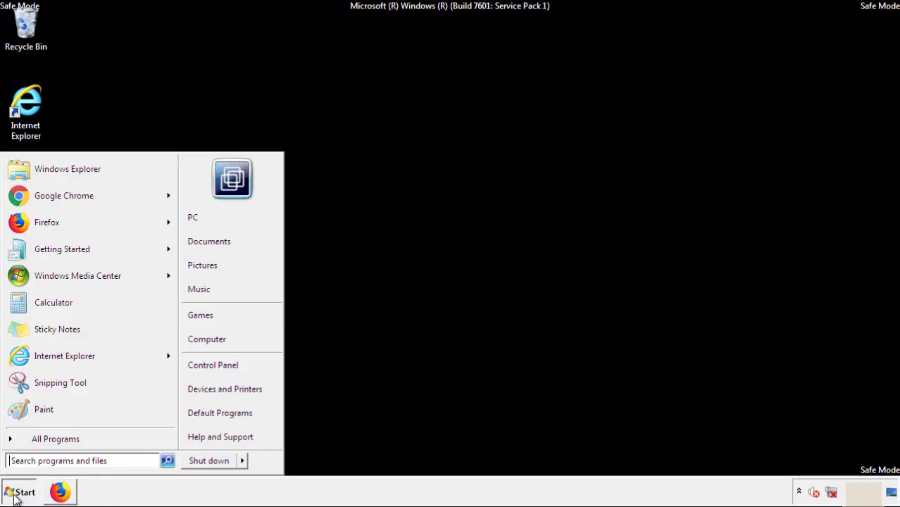